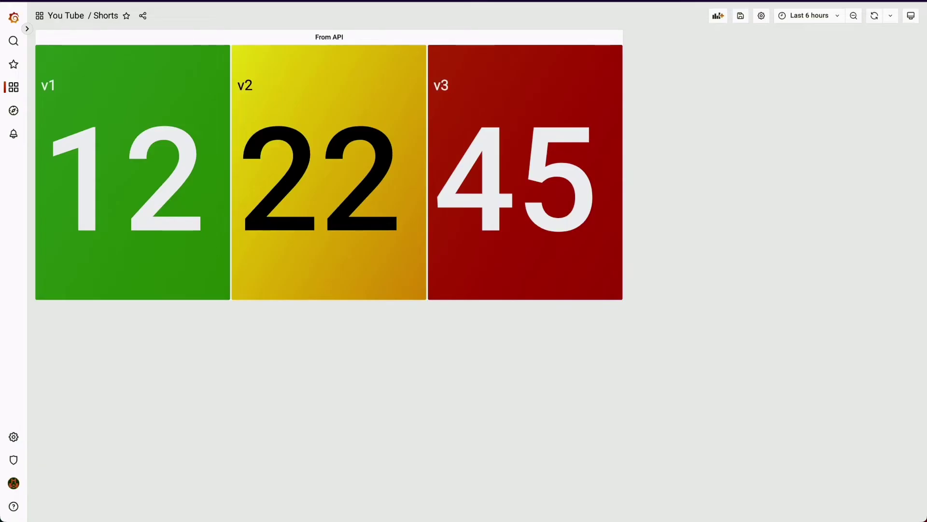
# Delete the InfinityAPIs data source from the Data sources page
pyautogui.moveTo(3, 461)
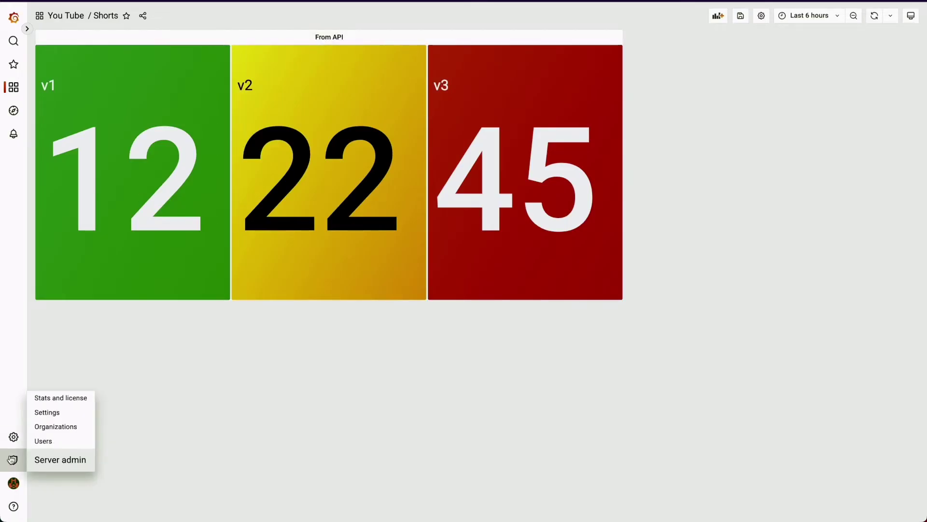
pyautogui.moveTo(14, 436)
pyautogui.click(54, 433)
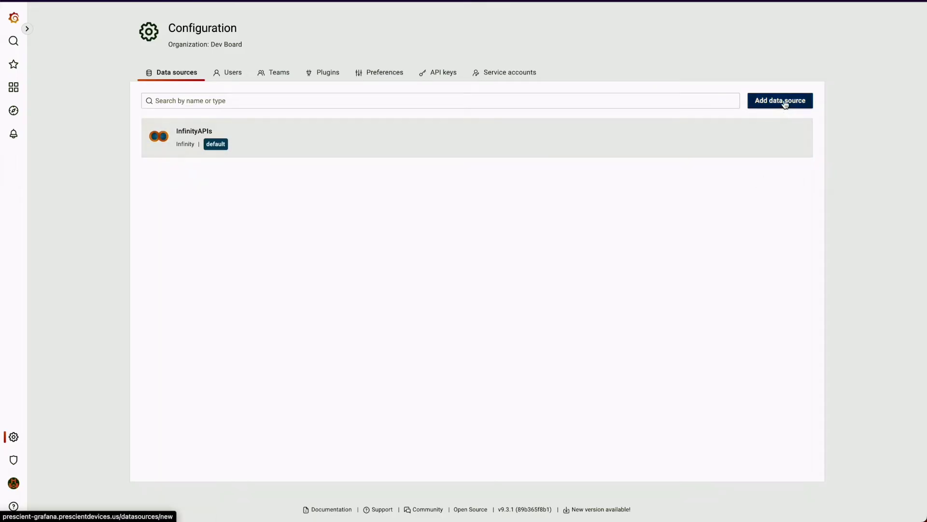
pyautogui.click(267, 147)
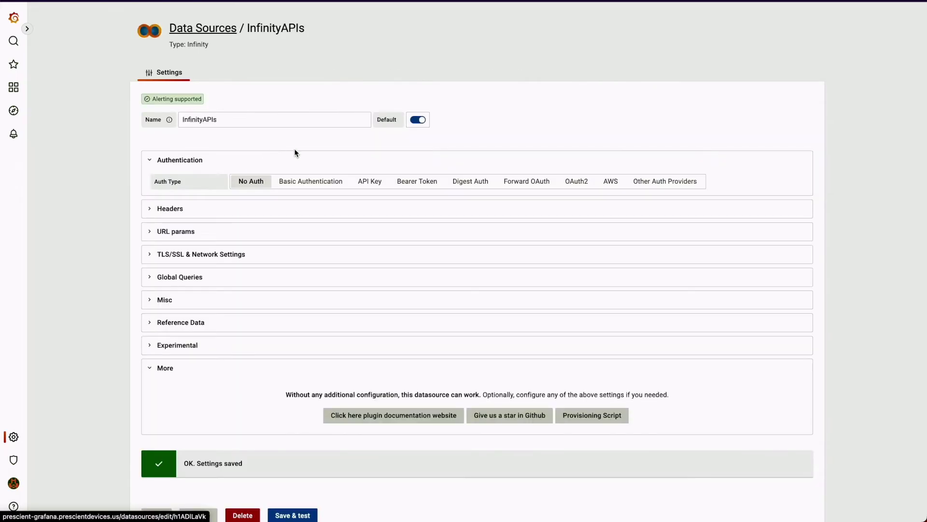
pyautogui.click(242, 514)
pyautogui.click(555, 121)
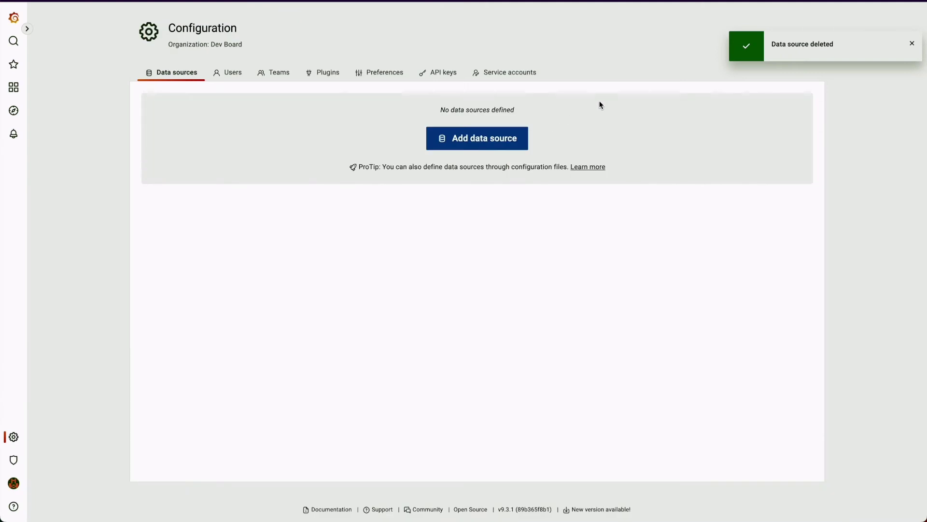
# Confirm the Infinity plugin is installed under Plugins, then go back to Data sources
pyautogui.click(325, 72)
pyautogui.write('infinity')
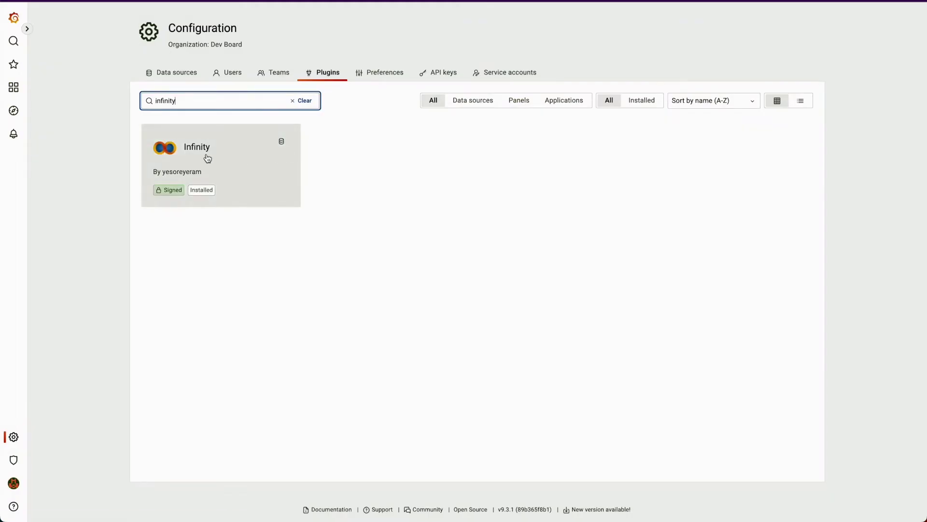
pyautogui.click(206, 155)
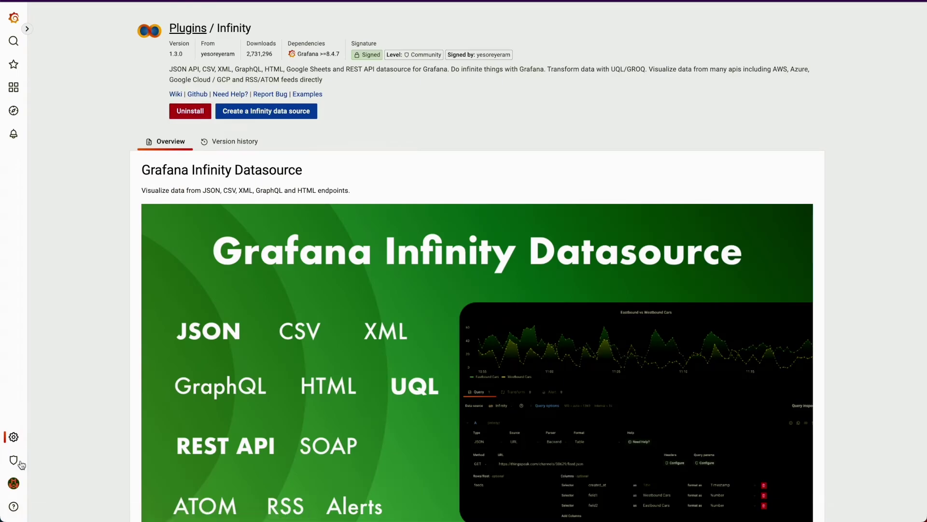
pyautogui.click(14, 436)
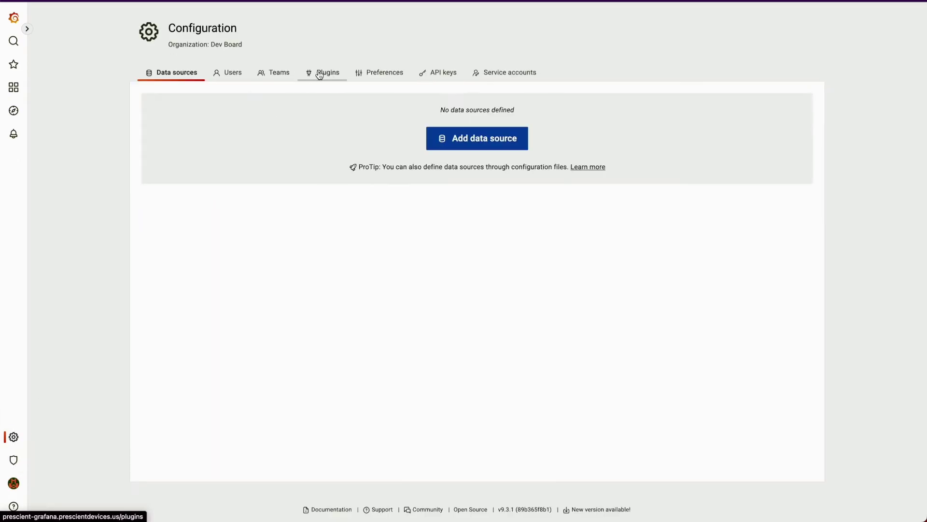
# Add a new data source of type Infinity, found by searching 'in'
pyautogui.click(469, 144)
pyautogui.write('in')
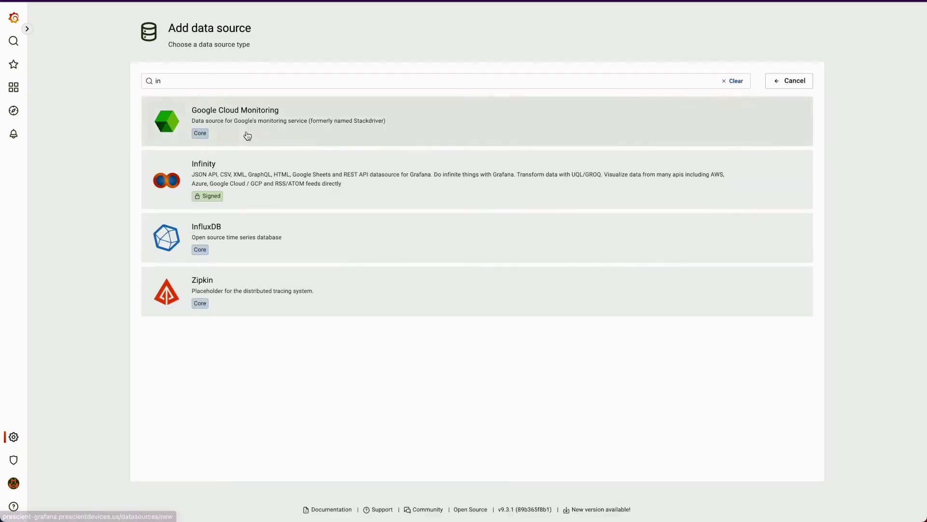
pyautogui.click(274, 169)
pyautogui.scroll(-3, 436, 117)
pyautogui.scroll(3, 436, 117)
# Rename the data source to InfinityAPI, save & test it, and return to Data sources
pyautogui.click(269, 122)
pyautogui.write('API')
pyautogui.click(531, 88)
pyautogui.scroll(-2, 526, 94)
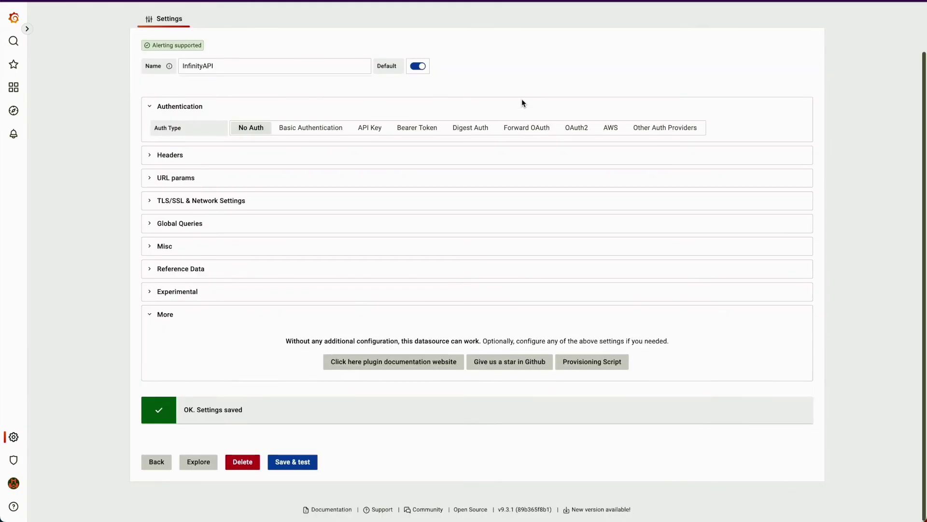
pyautogui.click(294, 462)
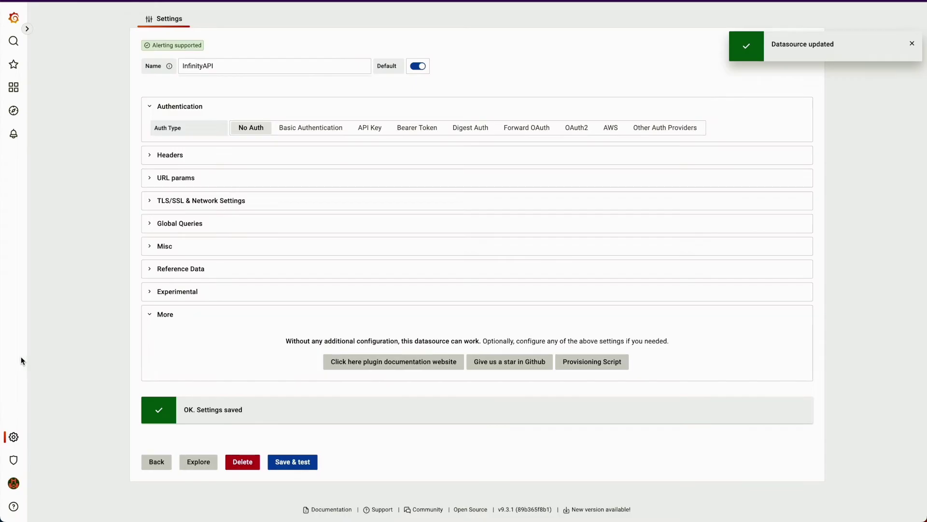
pyautogui.scroll(2, 290, 43)
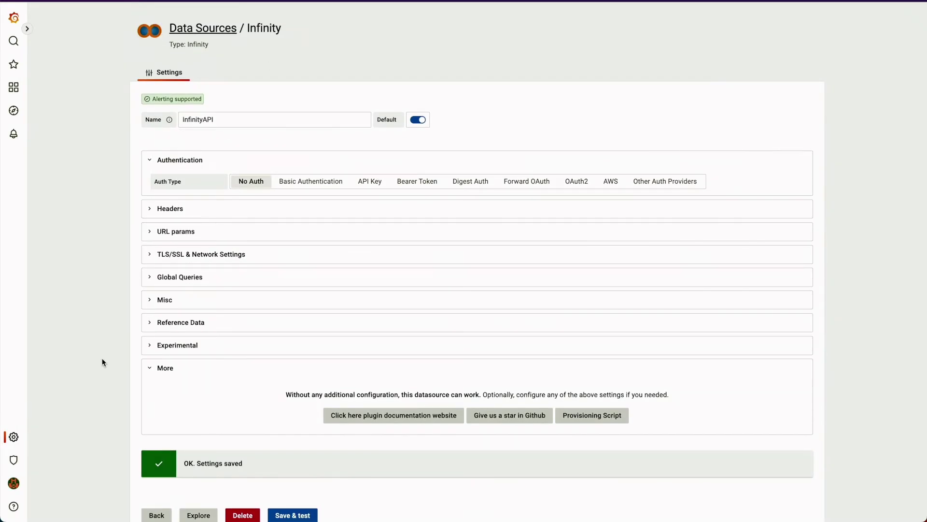
pyautogui.click(15, 437)
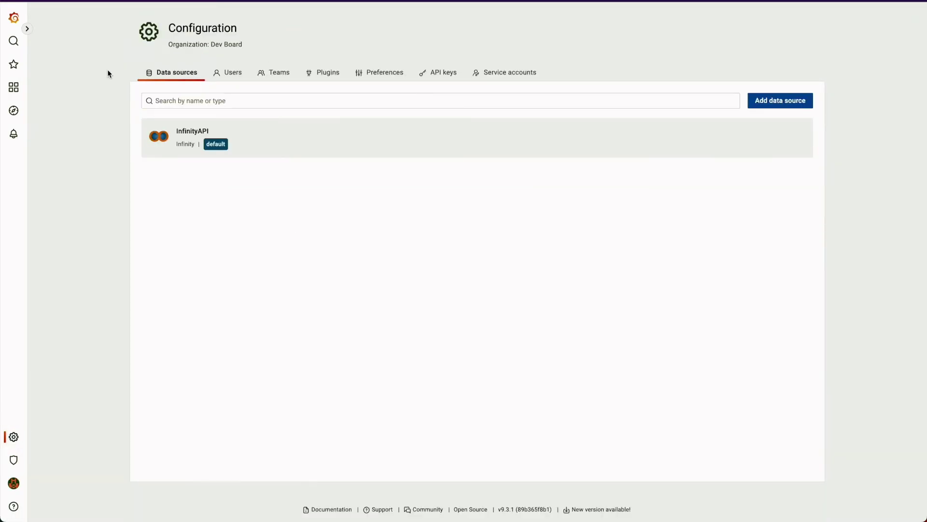
# Add a new empty panel to the Shorts dashboard using the InfinityAPI data source
pyautogui.click(14, 86)
pyautogui.click(326, 203)
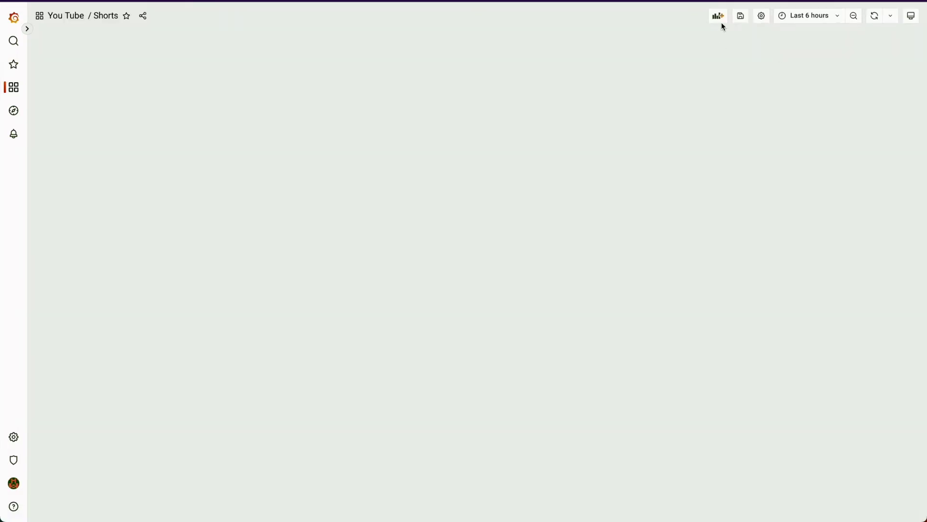
pyautogui.click(720, 19)
pyautogui.click(167, 81)
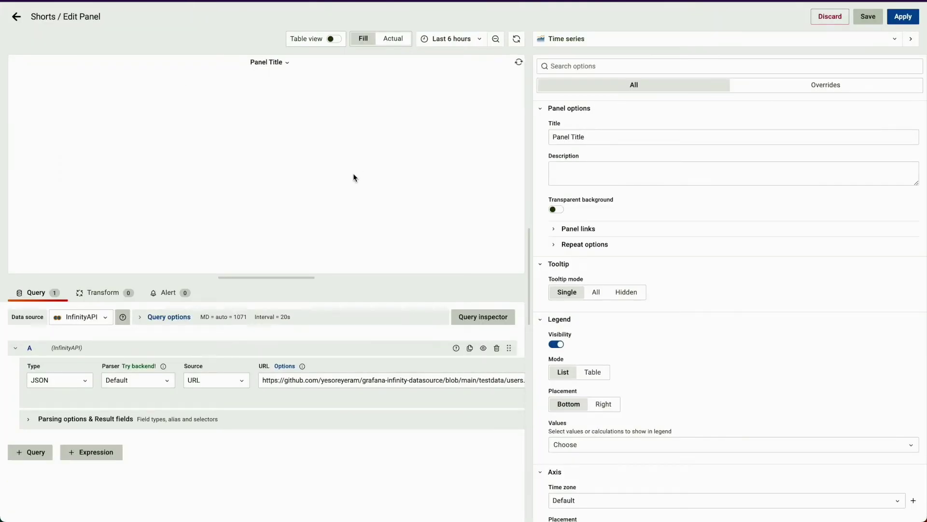
pyautogui.click(72, 318)
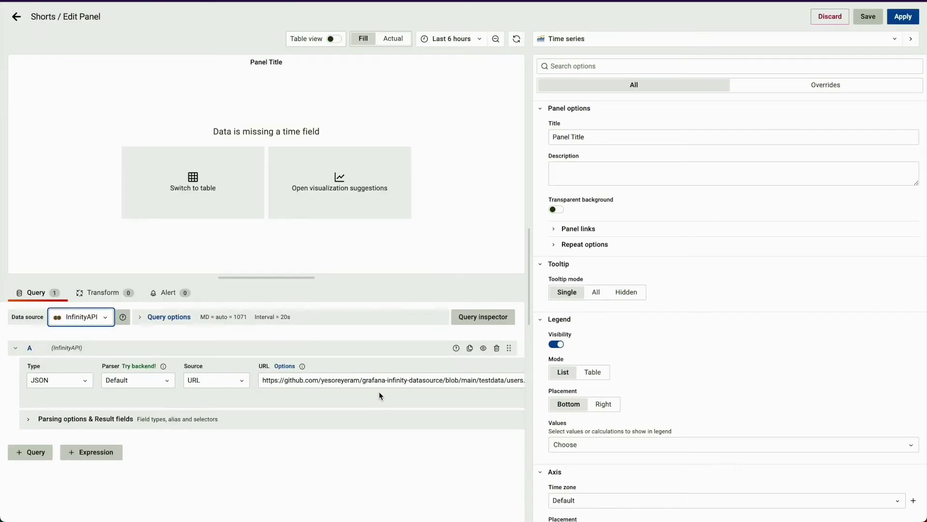
# Paste the mock testget URL into the query and keep JSON as the type
pyautogui.click(381, 380)
pyautogui.hotkey('ctrl', 'a')
pyautogui.hotkey('ctrl', 'v')
pyautogui.click(366, 340)
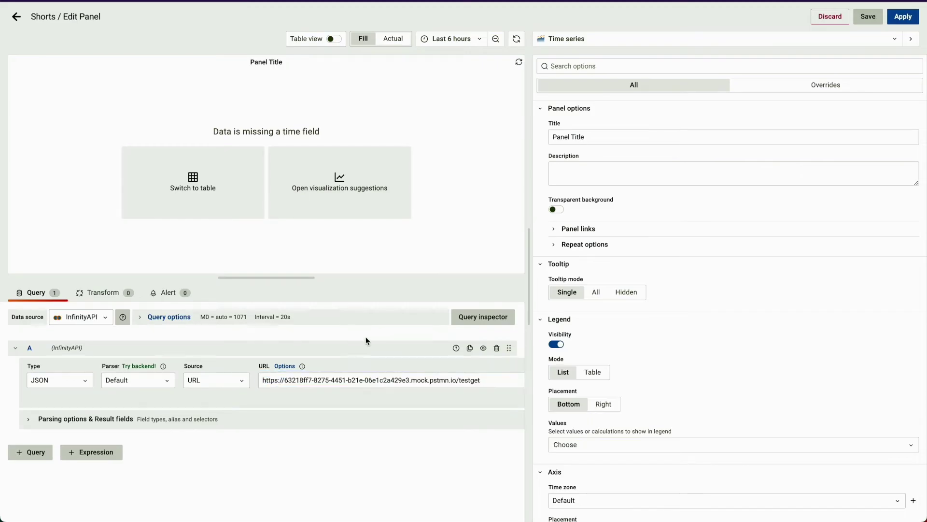
pyautogui.click(67, 380)
pyautogui.click(67, 380)
# Collapse the URL options and expand Parsing options & Result fields
pyautogui.click(280, 367)
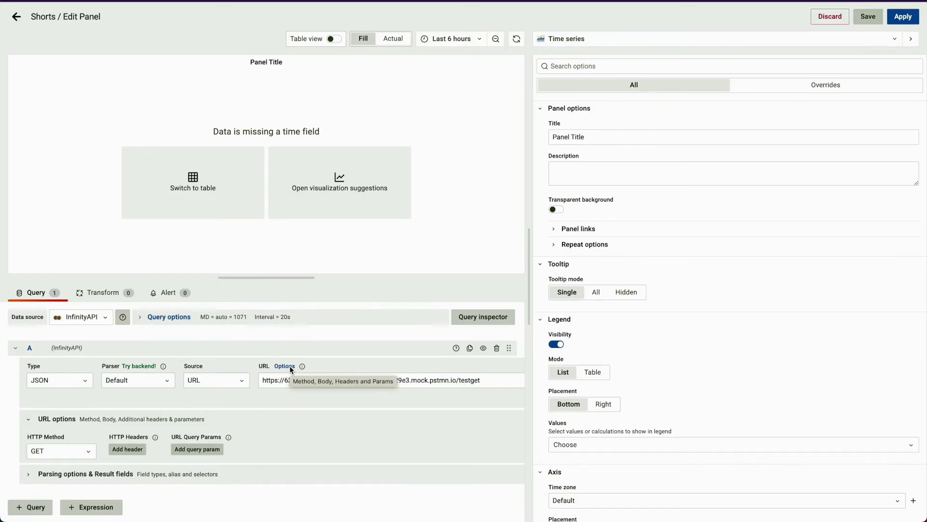
pyautogui.click(285, 366)
pyautogui.click(41, 418)
pyautogui.scroll(-1, 238, 457)
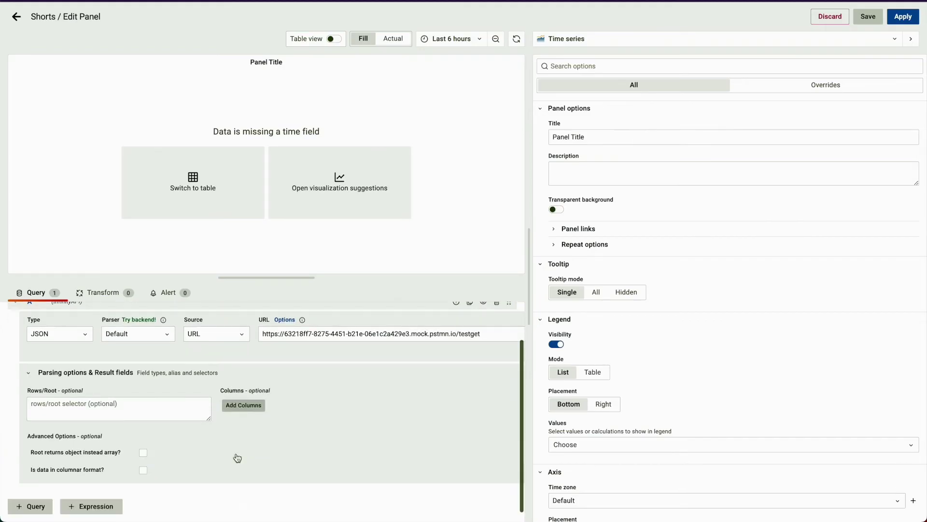
pyautogui.scroll(1, 194, 429)
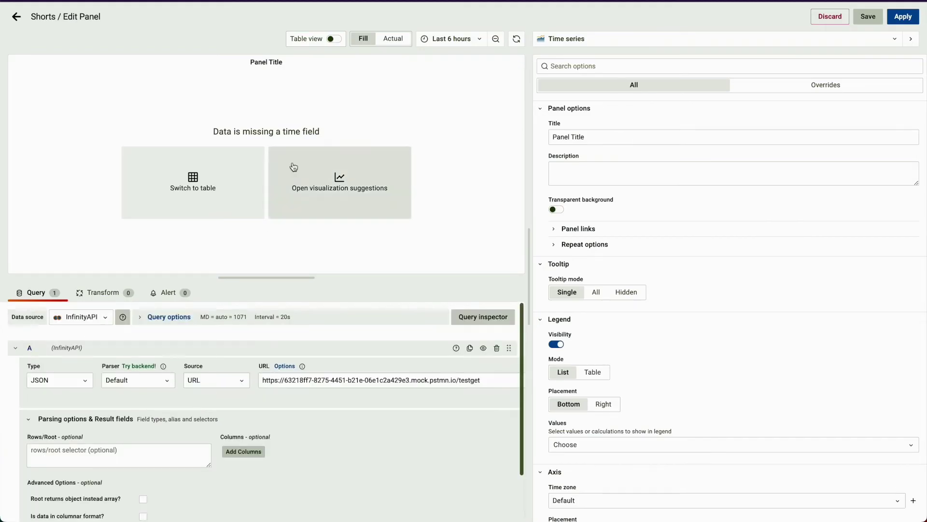
# Preview the query result as a table, then switch the panel to the Stat visualization
pyautogui.click(333, 38)
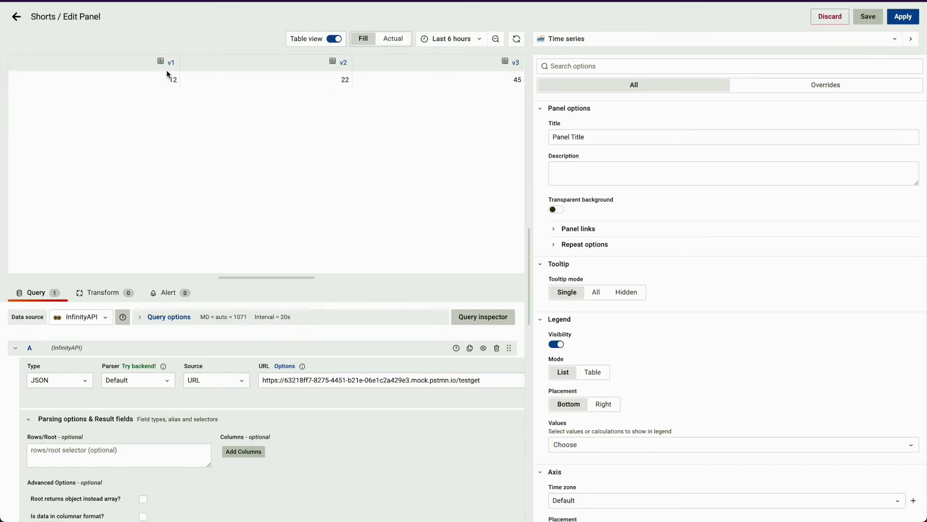
pyautogui.click(629, 40)
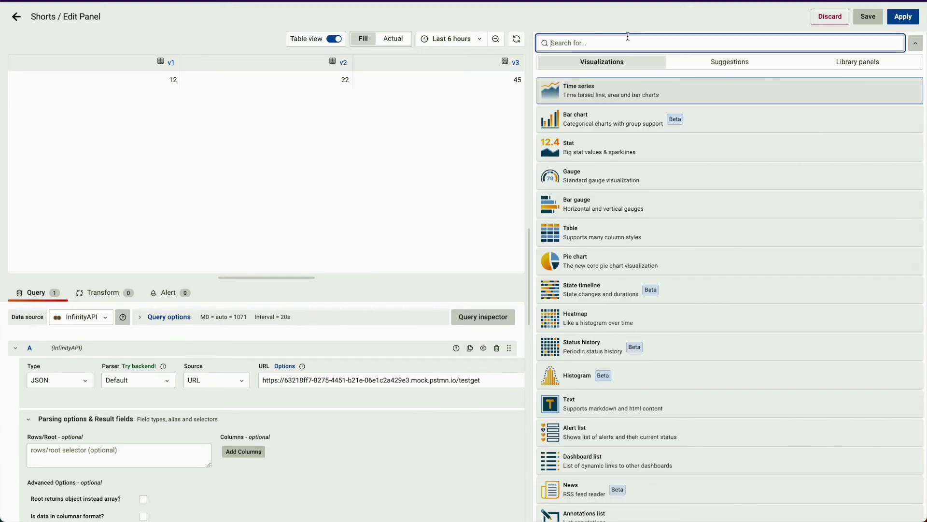
pyautogui.click(597, 154)
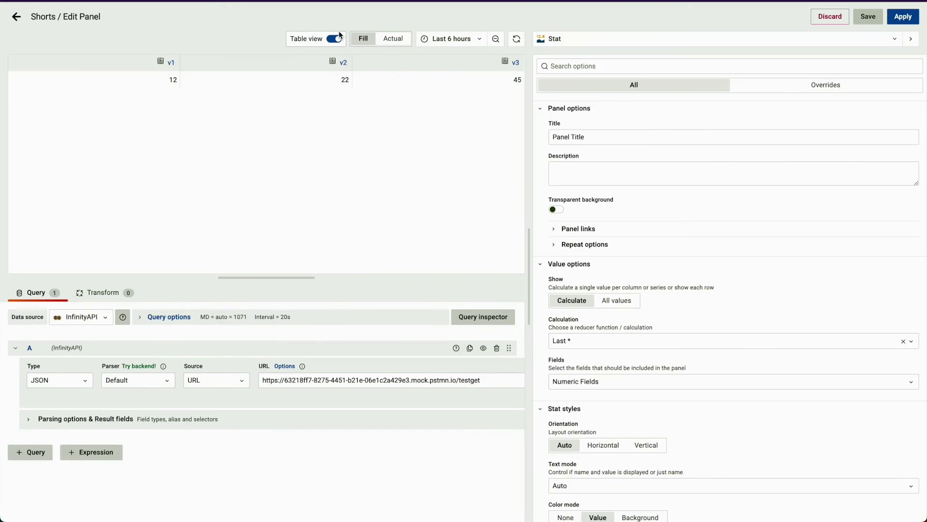
pyautogui.click(335, 40)
pyautogui.scroll(-2, 626, 244)
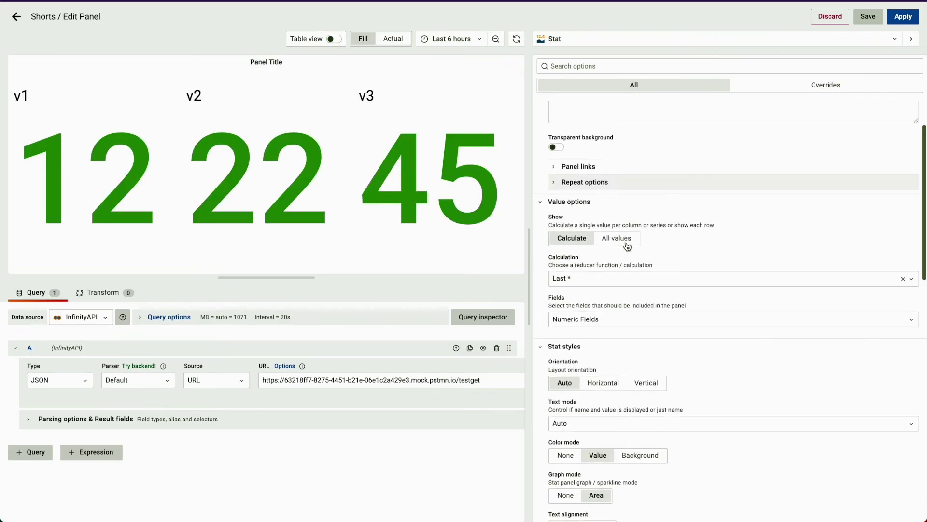
pyautogui.scroll(2, 632, 232)
# Retitle the panel 'From API' and set Color mode to Background
pyautogui.doubleClick(606, 136)
pyautogui.tripleClick(606, 131)
pyautogui.write('From API')
pyautogui.scroll(-3, 653, 270)
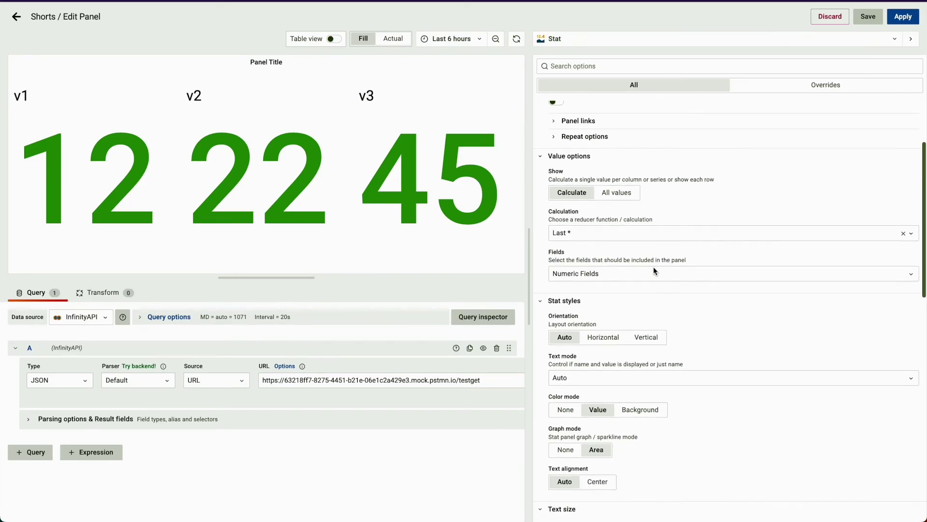
pyautogui.click(647, 408)
pyautogui.scroll(-5, 651, 410)
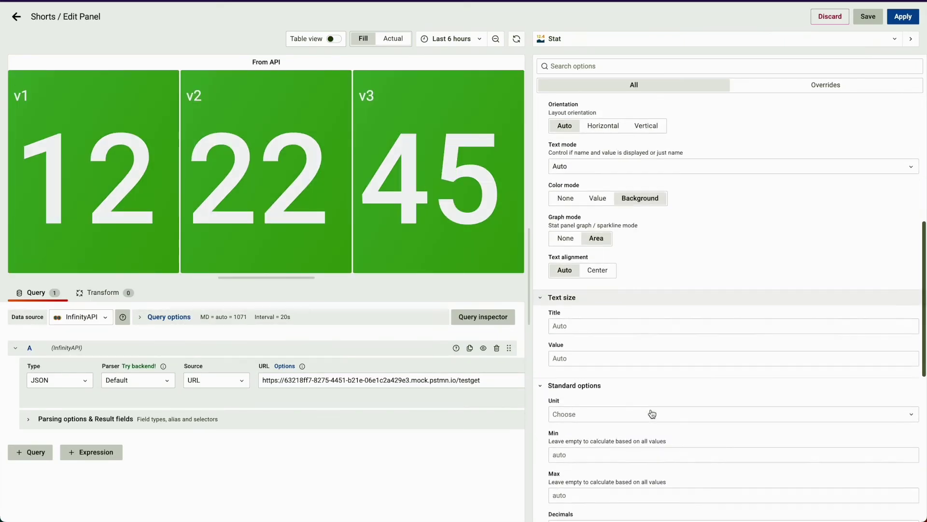
pyautogui.scroll(-8, 651, 410)
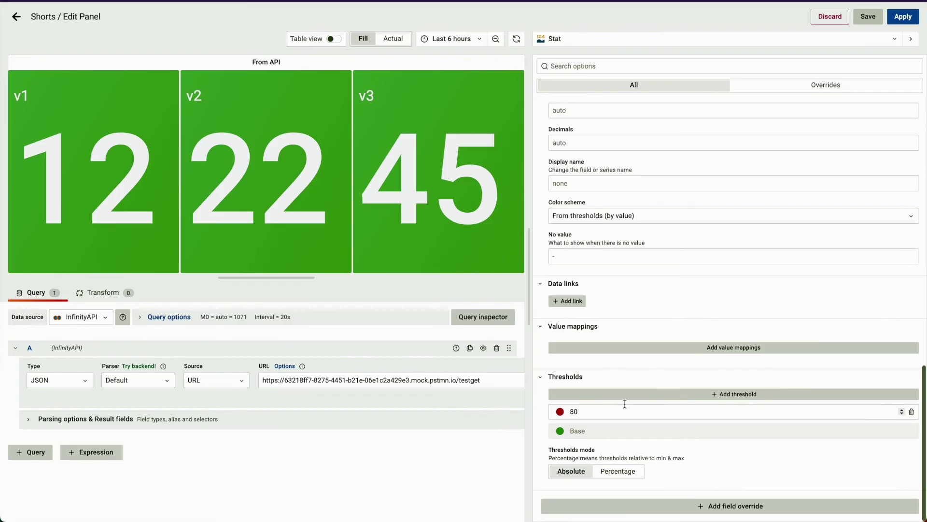
# Apply the panel changes and save the Shorts dashboard
pyautogui.click(903, 16)
pyautogui.click(738, 15)
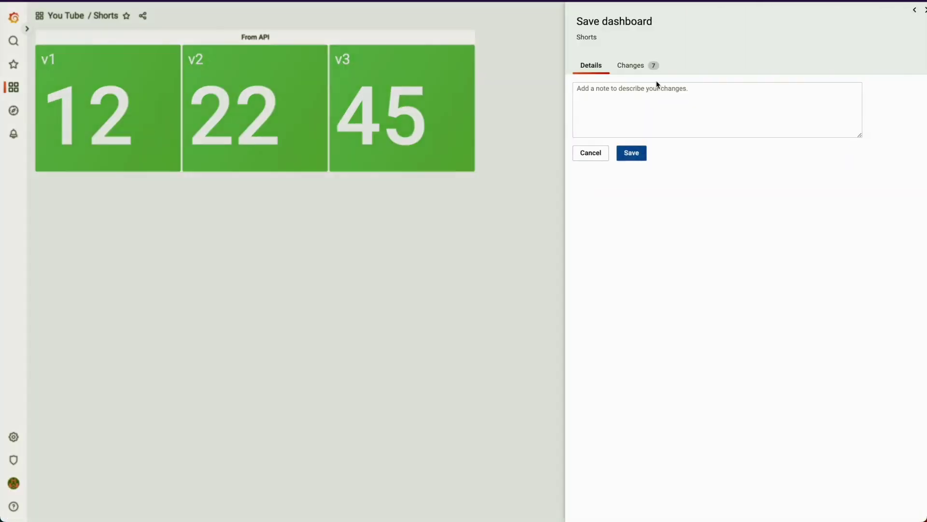
pyautogui.click(623, 153)
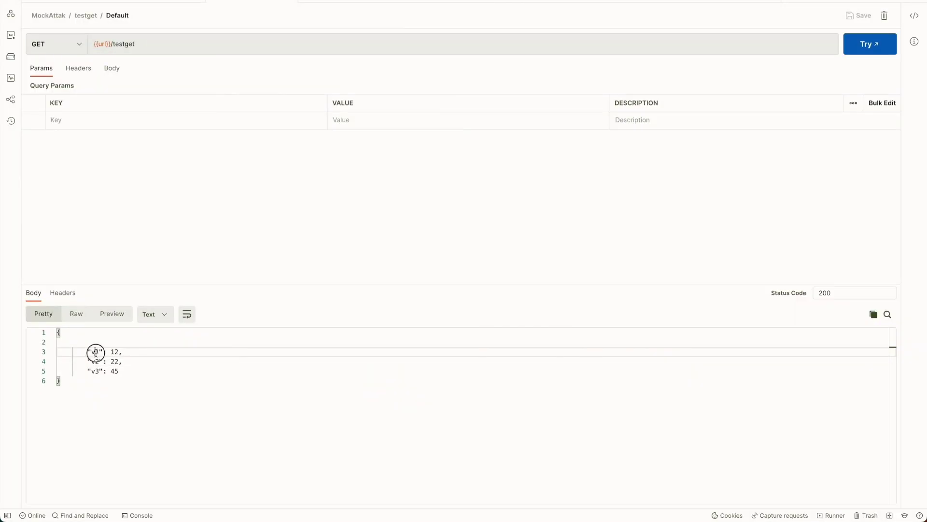
# Edit the /testget example body so v1, v2, v3 become 123, 222, 415, then save
pyautogui.press('Right')
pyautogui.press('Right')
pyautogui.press('Right')
pyautogui.press('Right')
pyautogui.press('Right')
pyautogui.press('Right')
pyautogui.write('3')
pyautogui.press('Down')
pyautogui.write('2')
pyautogui.press('Down')
pyautogui.press('Left')
pyautogui.write('1')
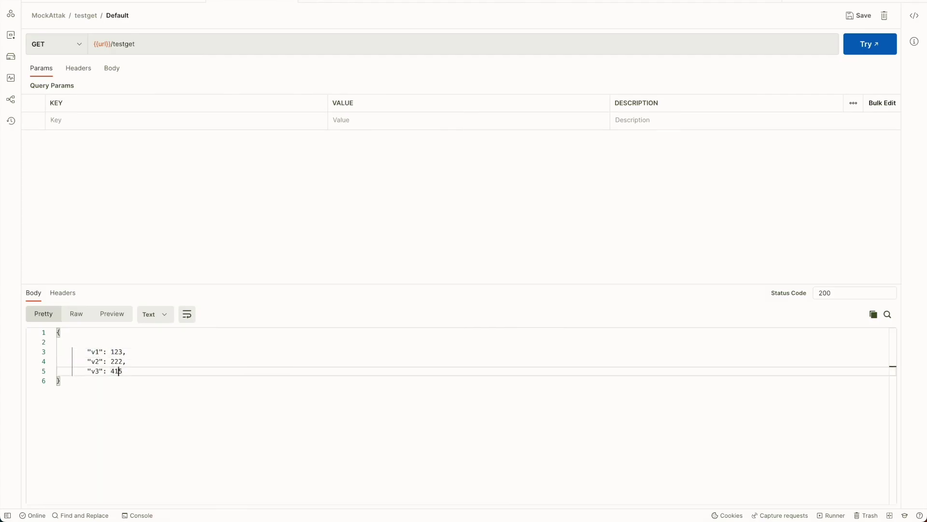
pyautogui.click(861, 17)
# Refresh the Grafana dashboard so From API shows 123, 222, 415, then drag the panel larger
pyautogui.press('super+Tab')
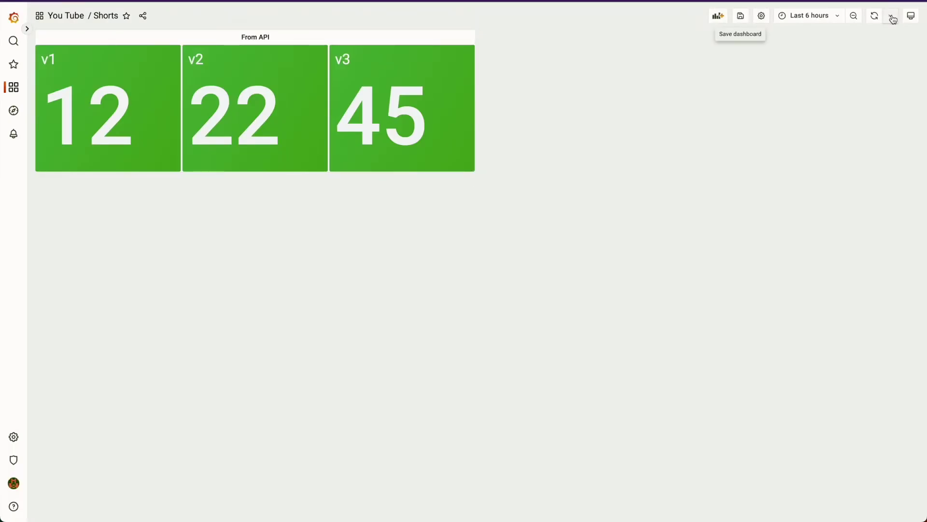
pyautogui.click(875, 17)
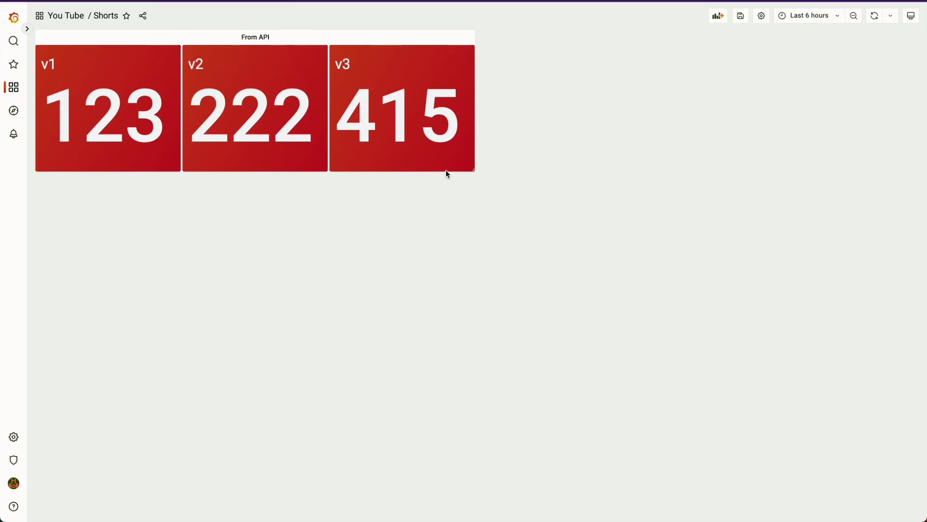
pyautogui.moveTo(473, 174); pyautogui.dragTo(509, 287)
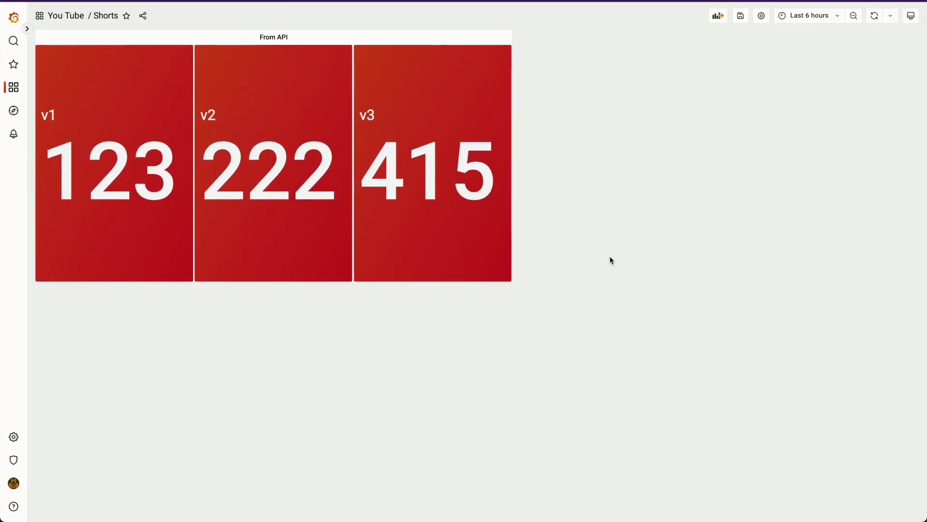